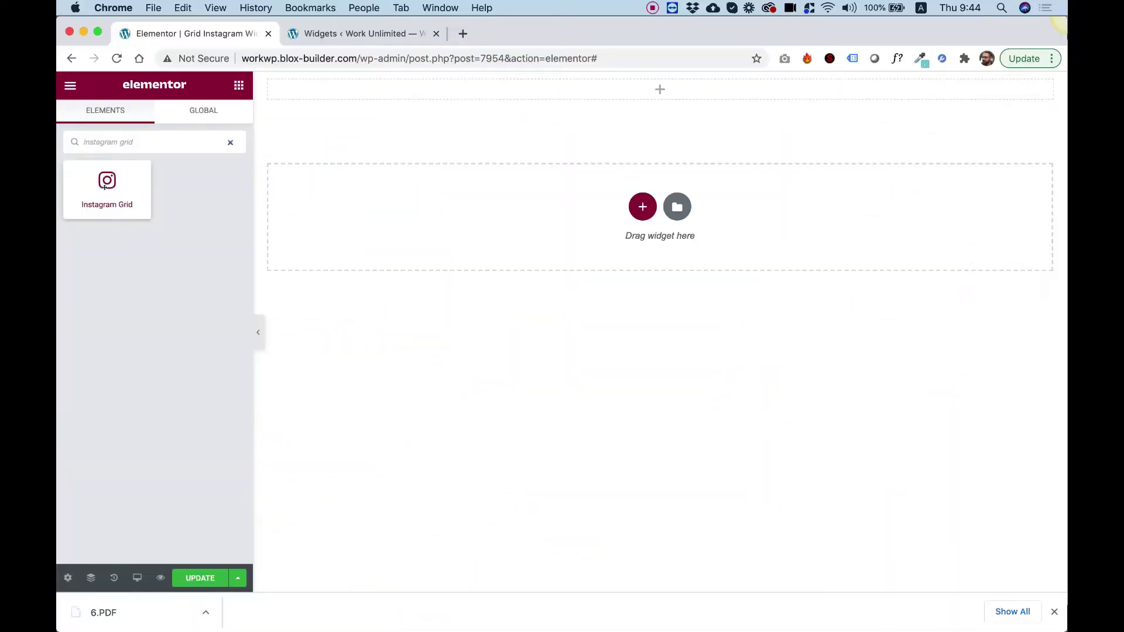
Drop the Instagram Grid widget into the empty section to show a three-column photo grid
drag(105, 187, 594, 97)
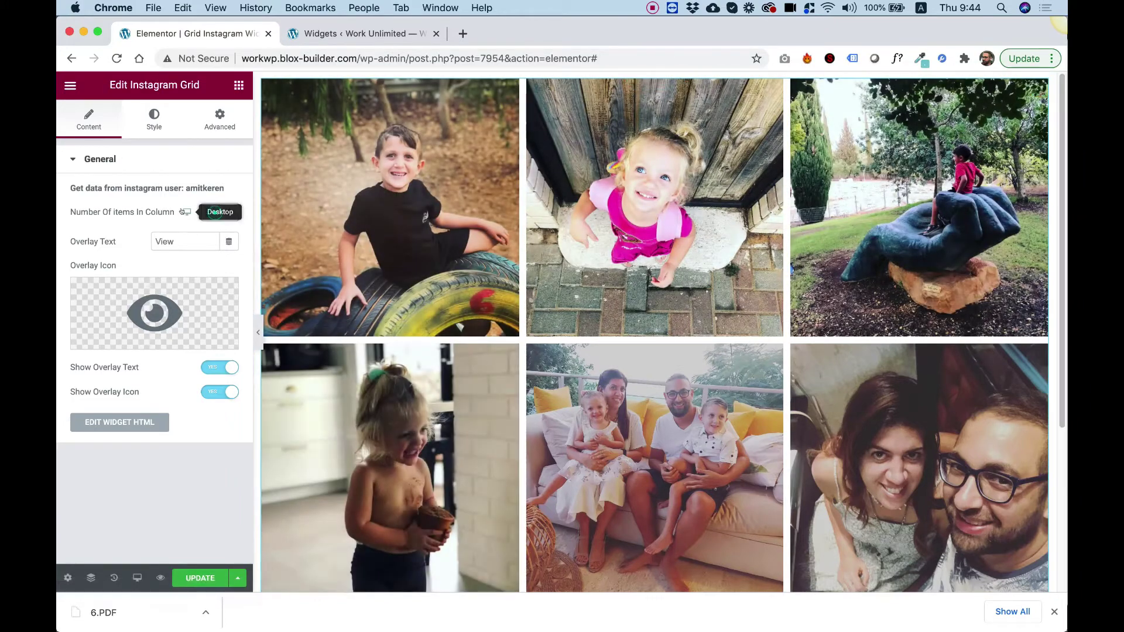
Set Number Of Items In Column to 2
click(215, 213)
text(2)
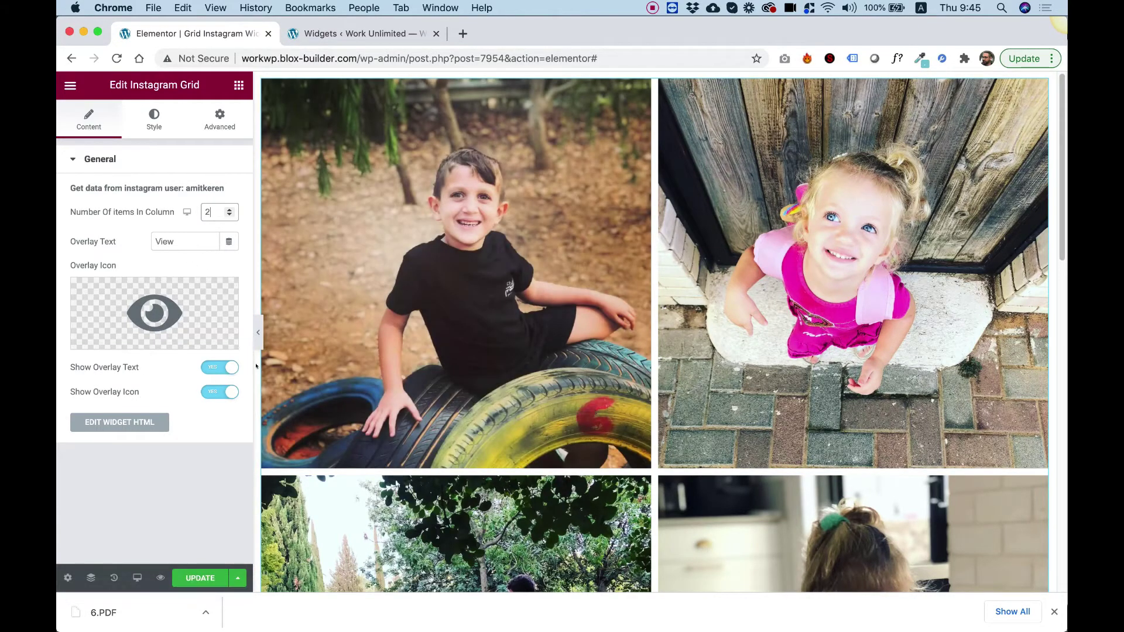
Replace the eye overlay icon with the Search magnifying-glass icon from the Icon Library
mouse_move(151, 301)
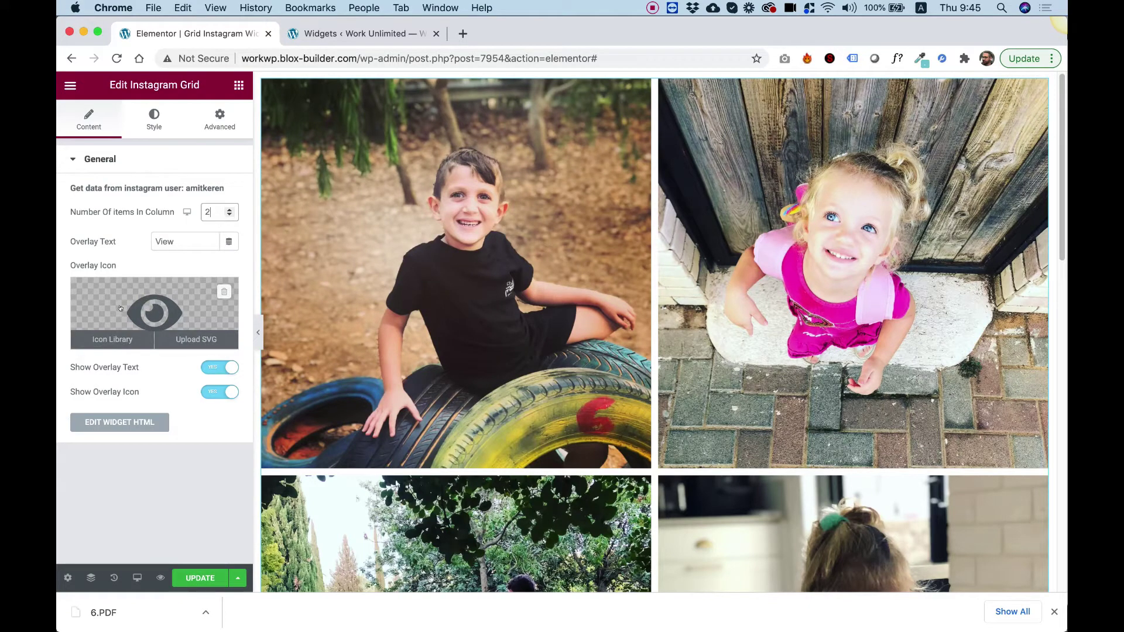
click(154, 302)
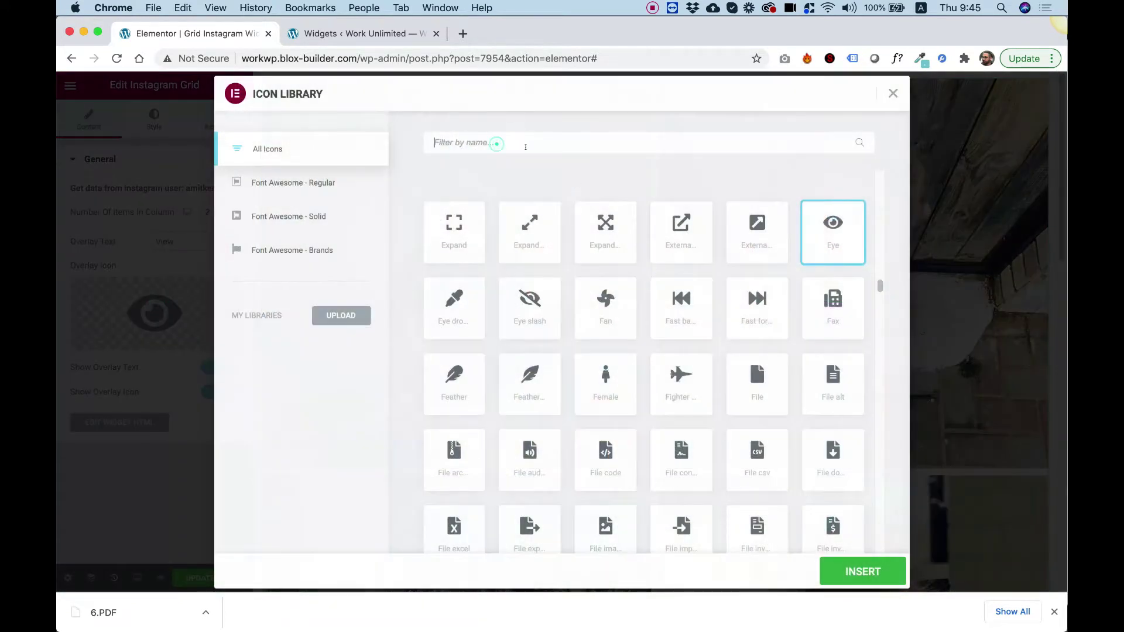
click(526, 147)
text(mag)
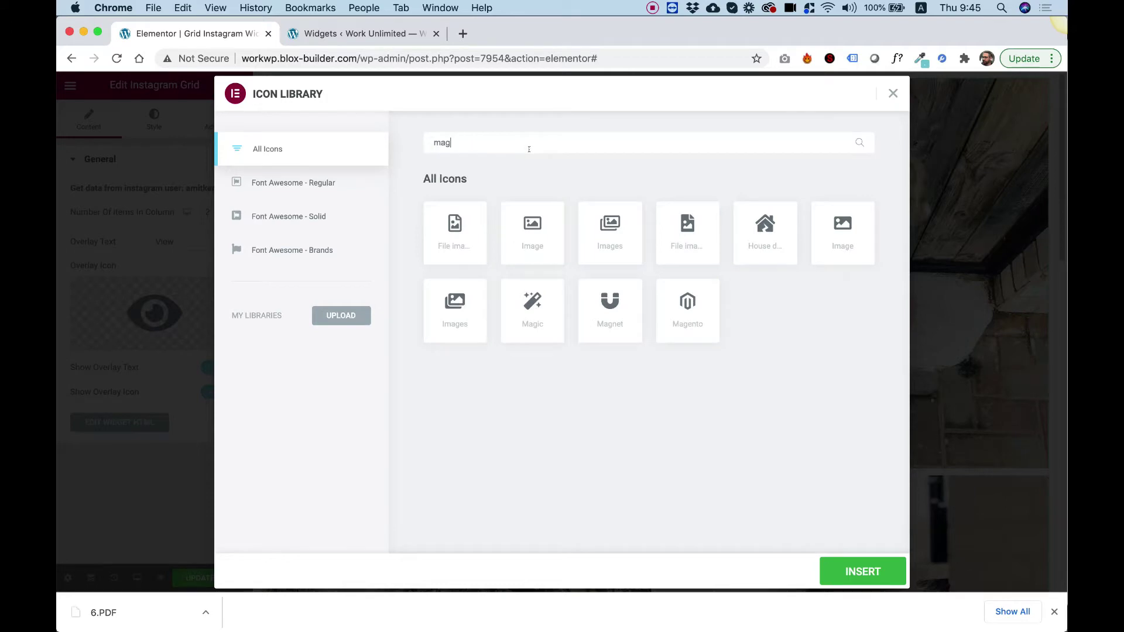
key(BackSpace)
text(seen)
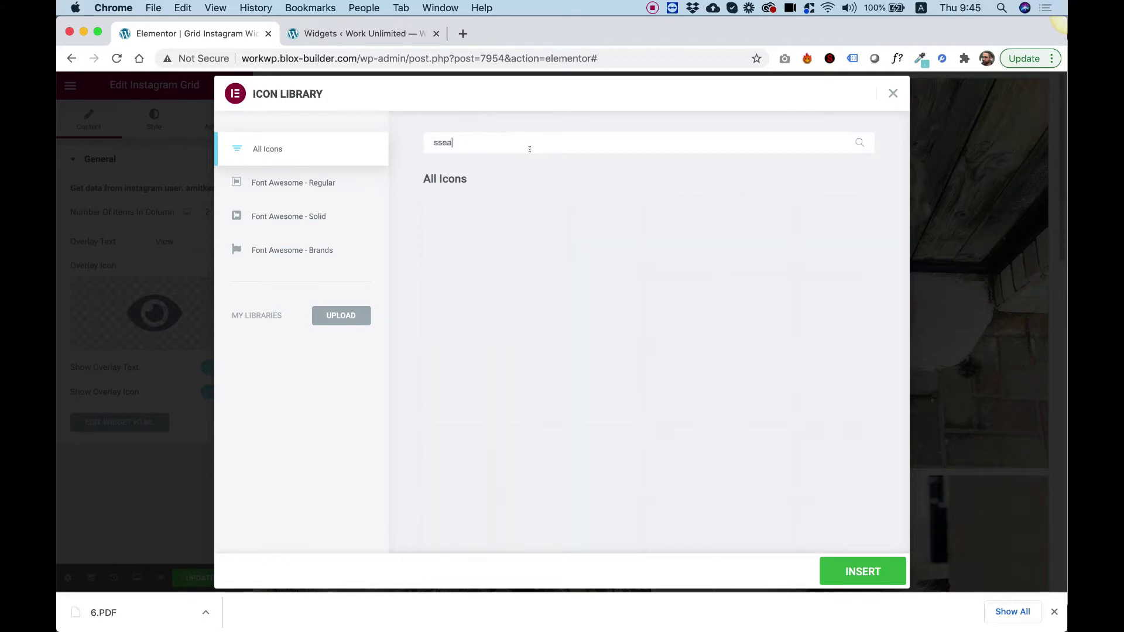
key(BackSpace)
key(BackSpace)
text(ar)
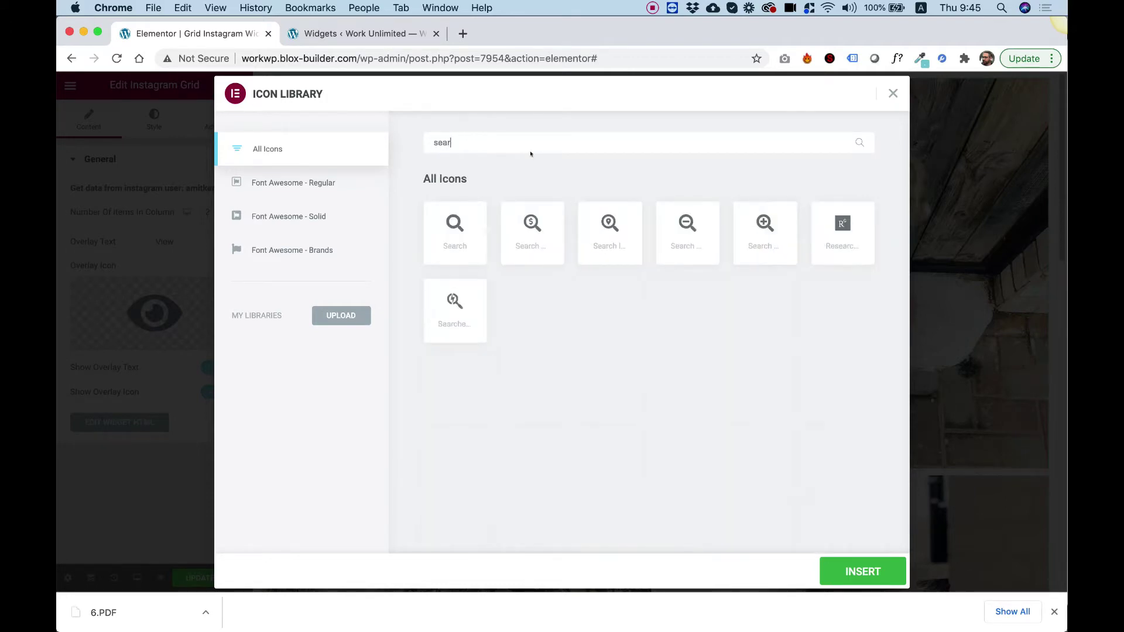
click(894, 564)
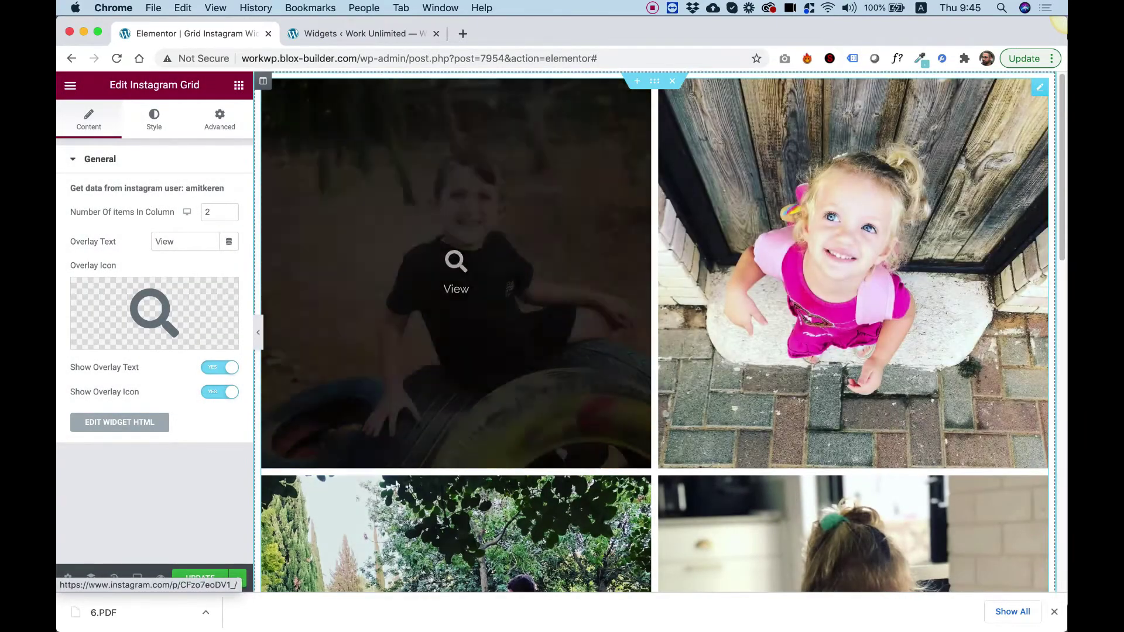
Set Number Of Items In Column back to 3 and toggle Show Overlay Icon off and on
scroll(818, 373, down, 6)
scroll(818, 372, up, 6)
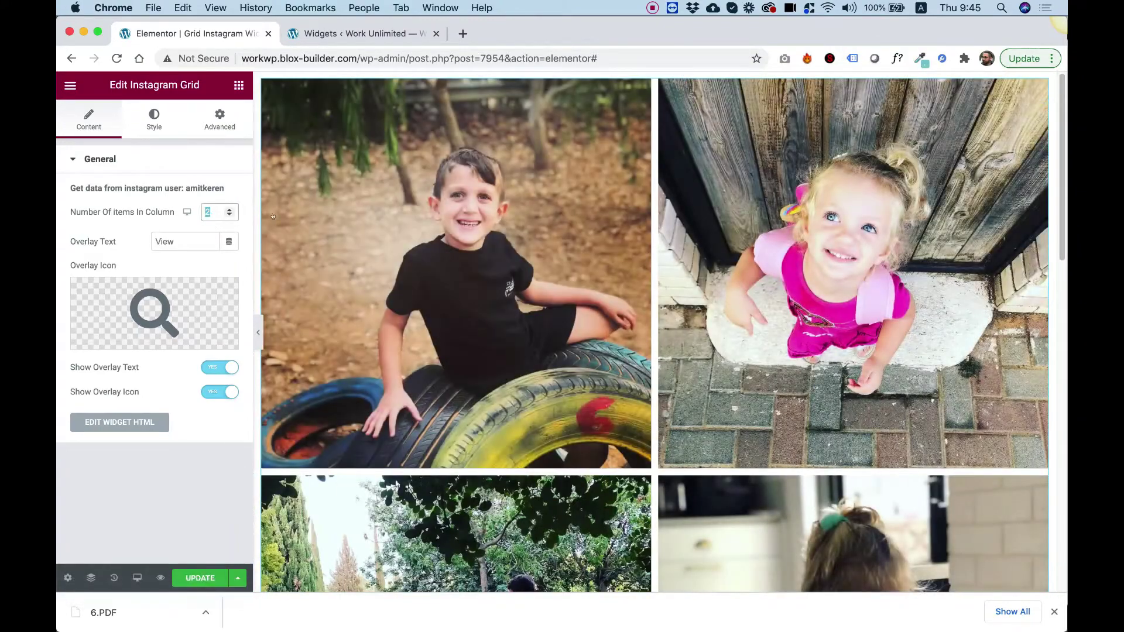
text(3)
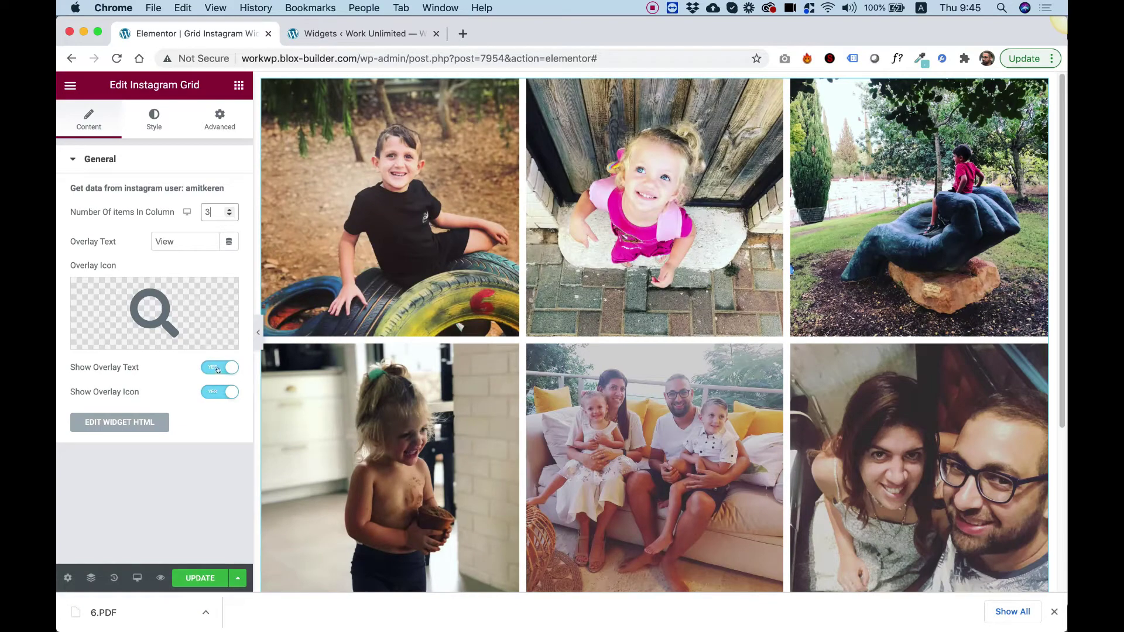
click(214, 393)
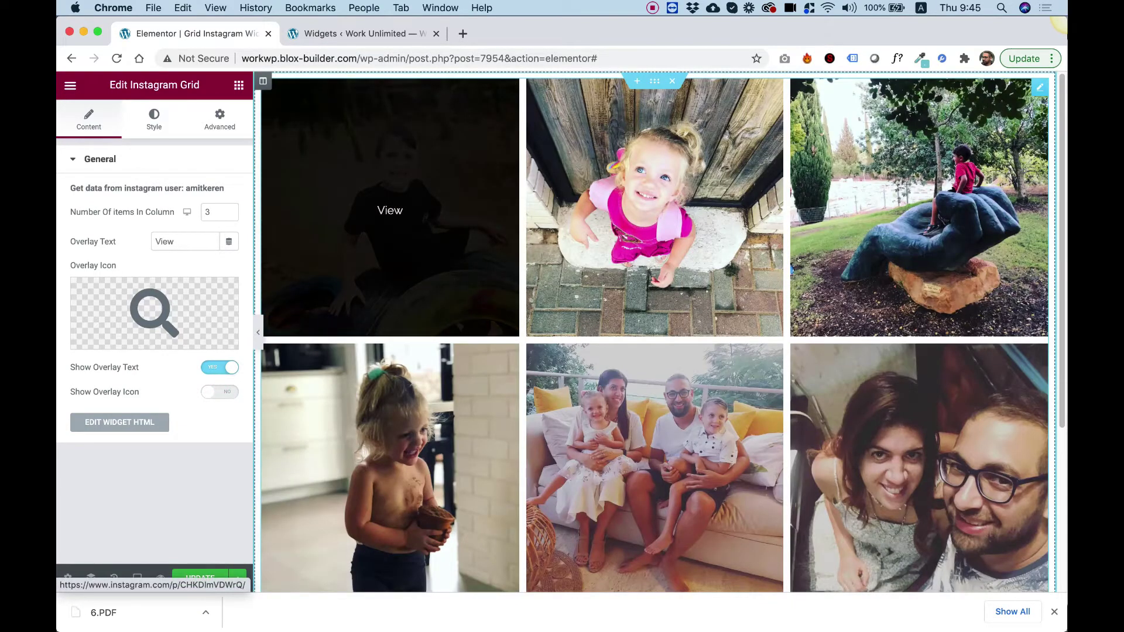
click(213, 392)
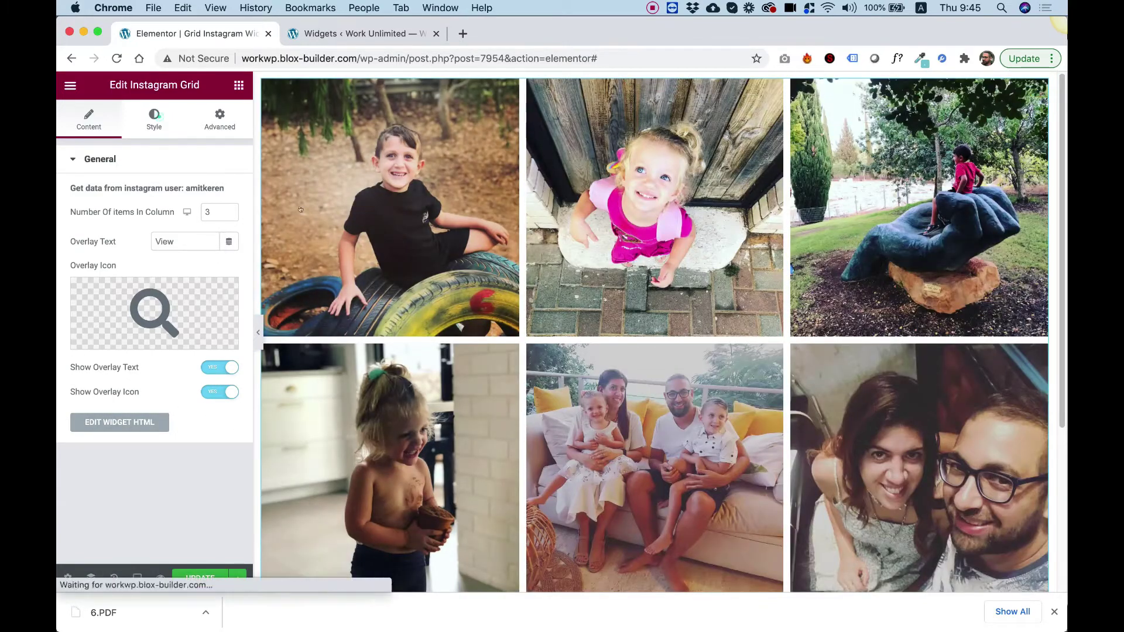
click(154, 119)
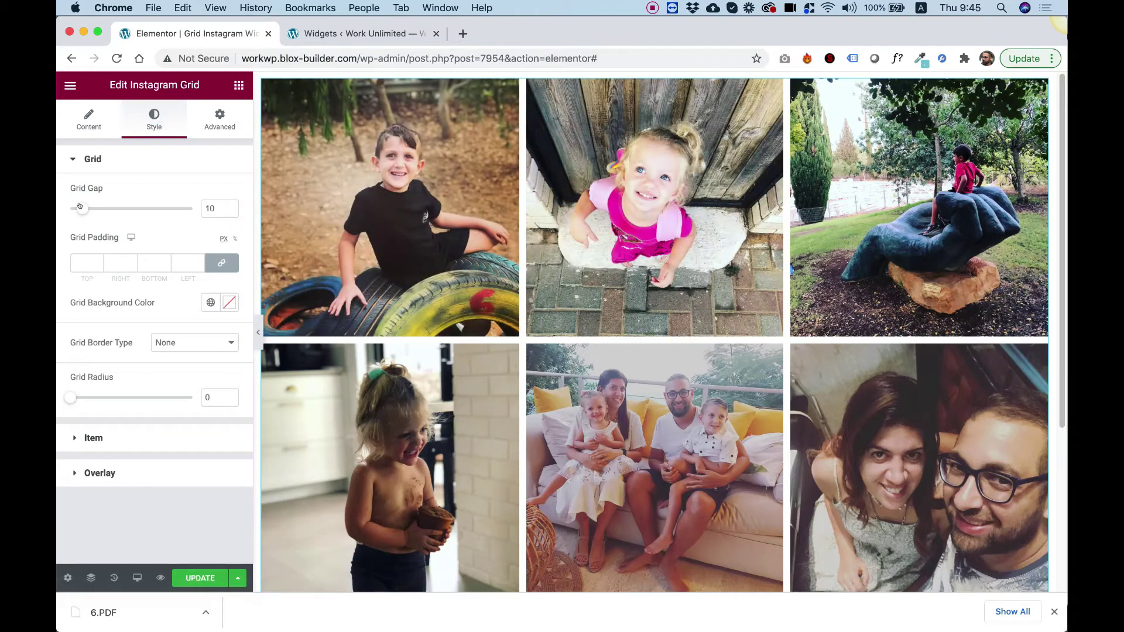
Set Grid Gap to 20 and the linked Grid Padding to 43 on all sides
mouse_move(80, 206)
mouse_down()
mouse_move(155, 204)
mouse_move(66, 210)
mouse_up()
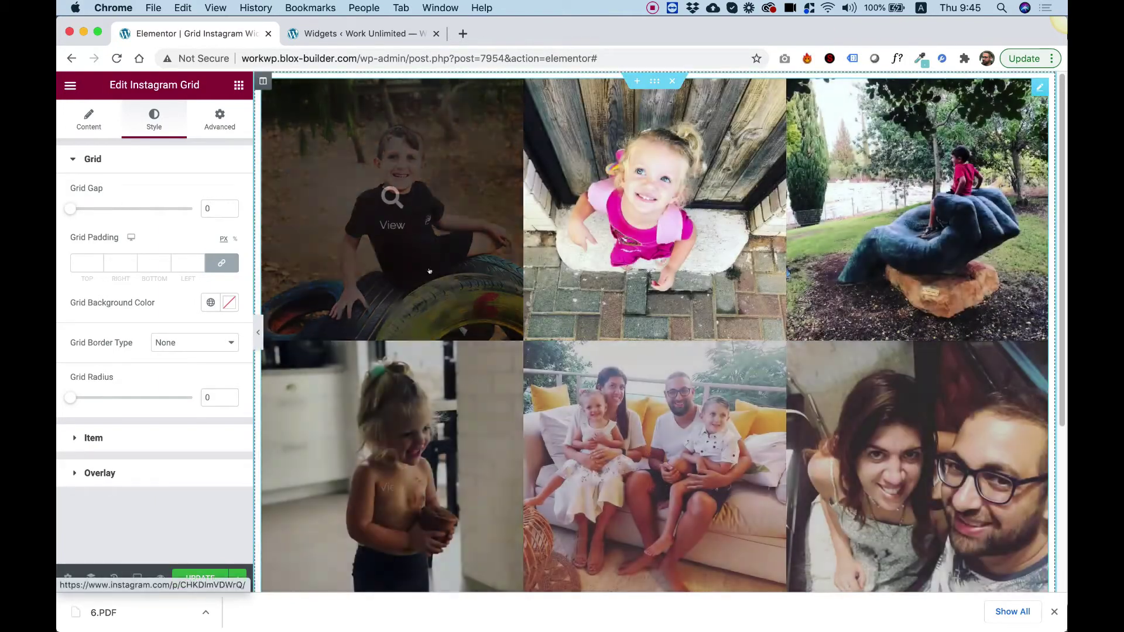
drag(71, 209, 91, 213)
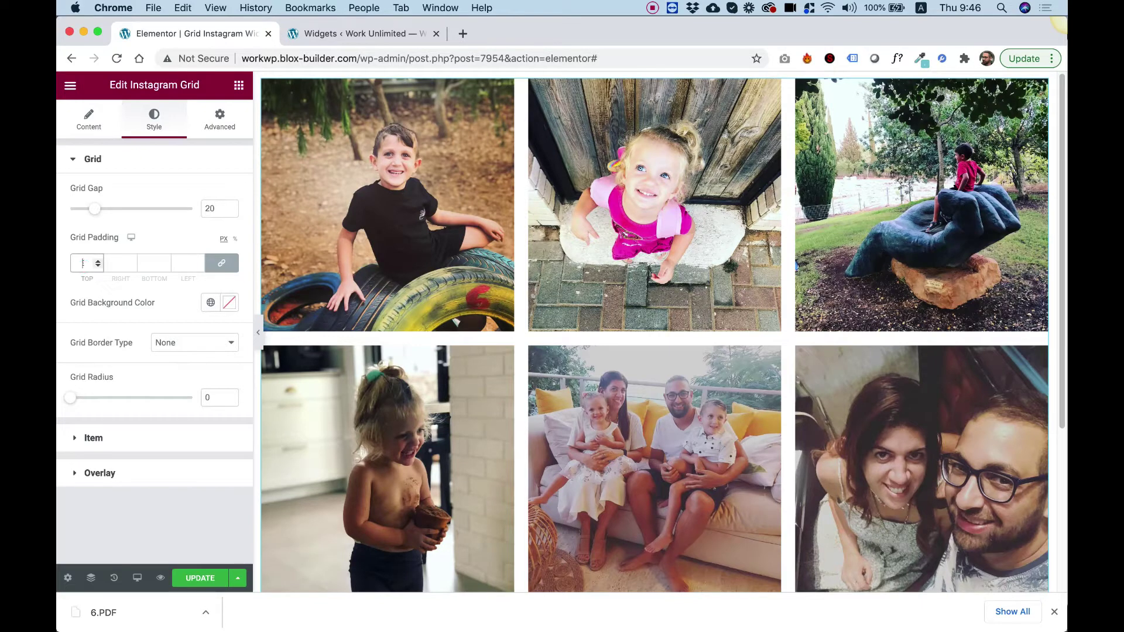
text(18)
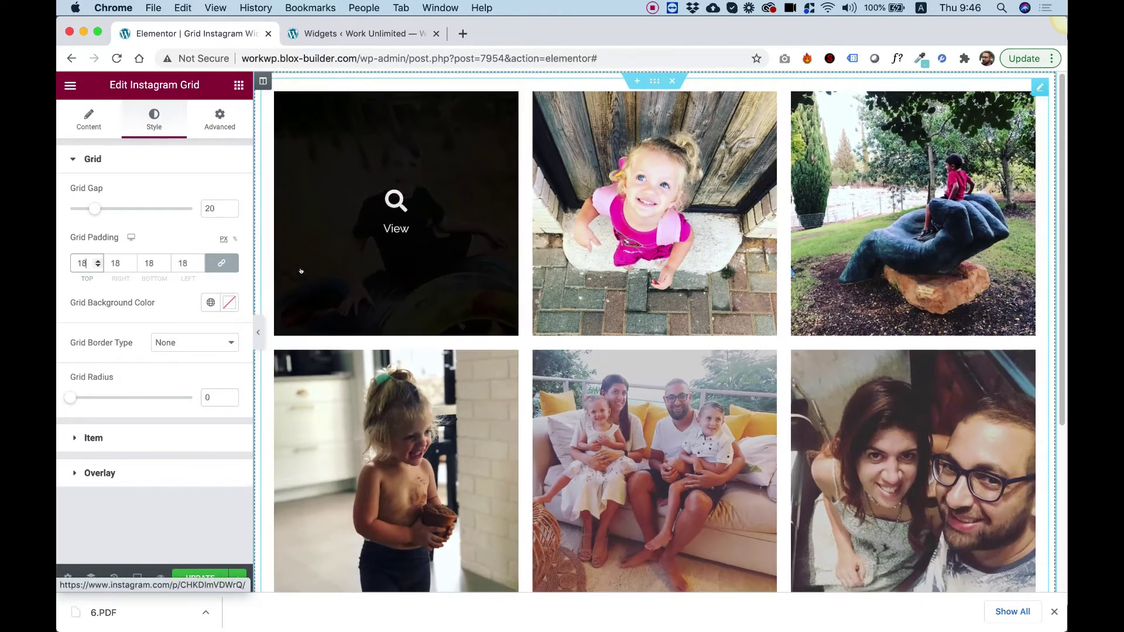
key(Up)
key(Up)
key(Up)
key(Up)
key(Up)
key(Up)
key(Up)
key(Up)
key(Up)
key(Up)
key(Up)
key(Up)
key(Up)
key(Up)
key(Up)
key(Up)
key(Up)
key(Up)
key(Up)
key(Up)
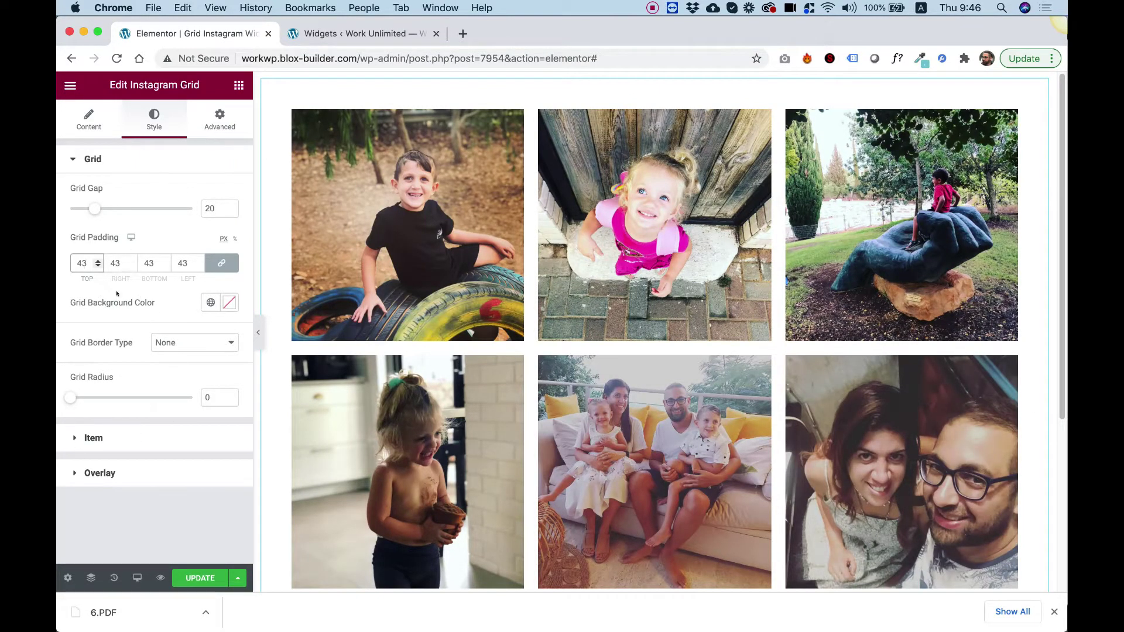
click(94, 437)
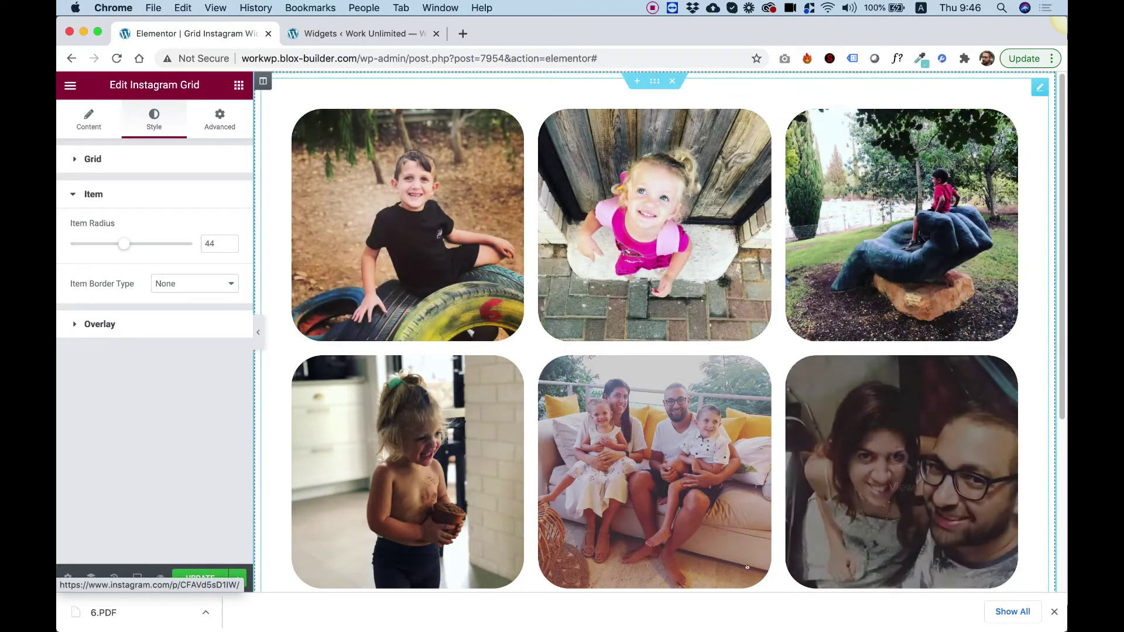
Set Item Border Type to Solid so each photo gets a dark border
click(182, 285)
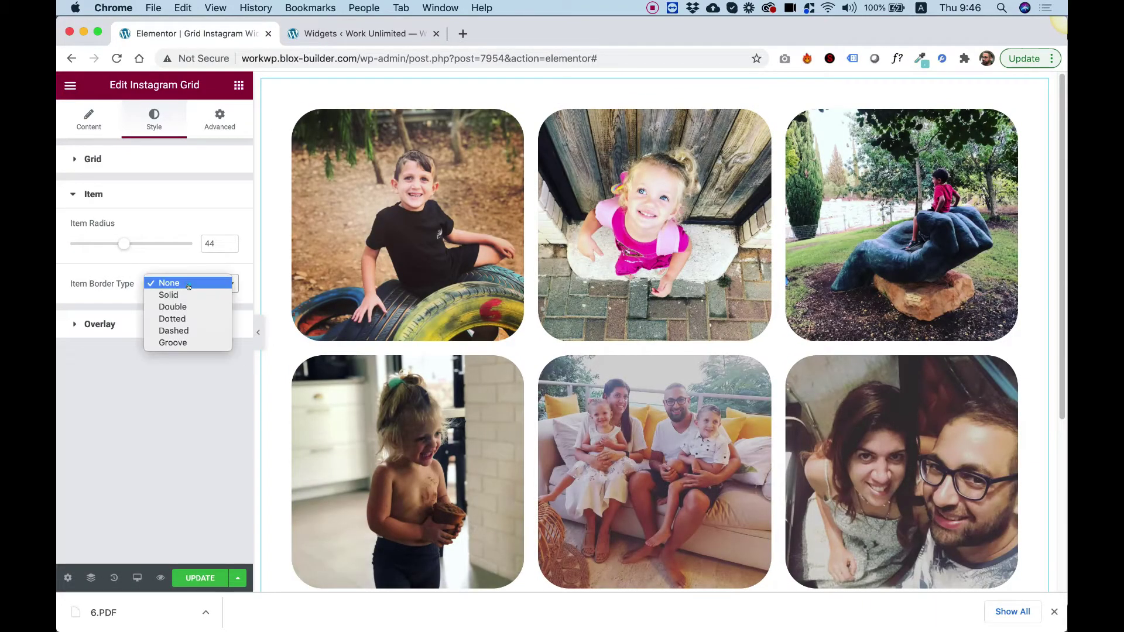
click(188, 296)
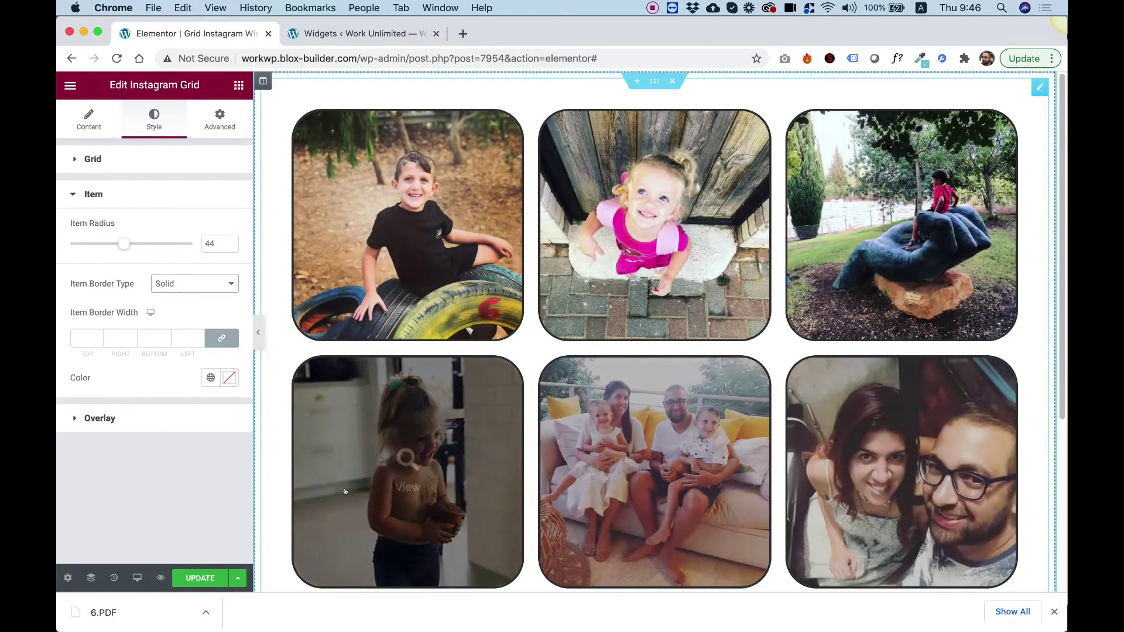
click(110, 419)
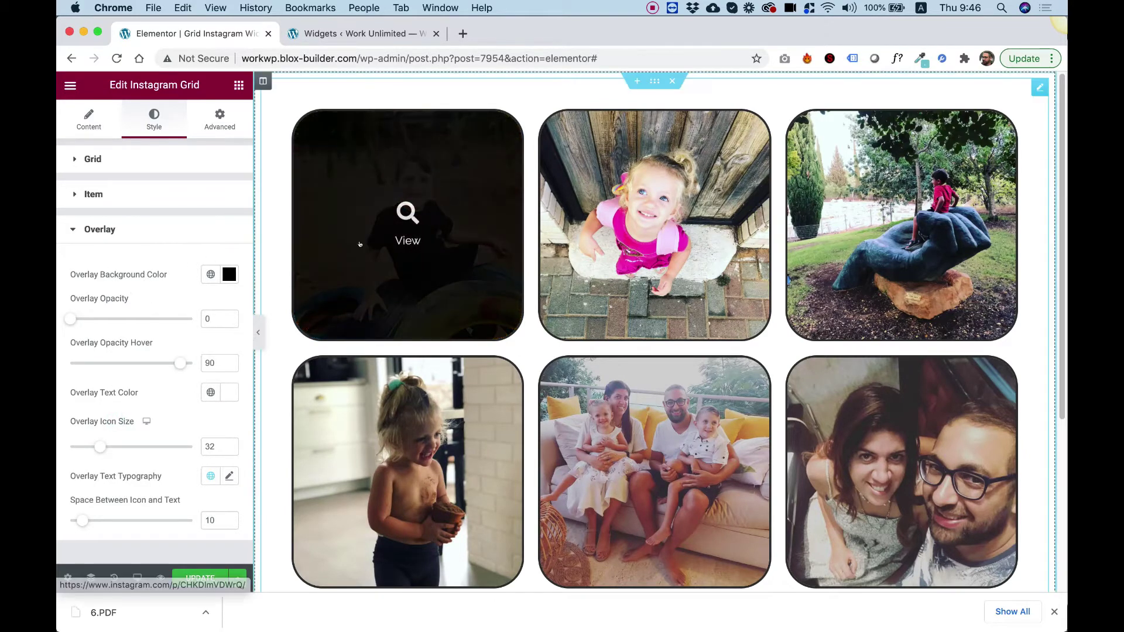
Apply a pasted red overlay background colour and preview it on the grid
click(229, 274)
text(#CC4242)
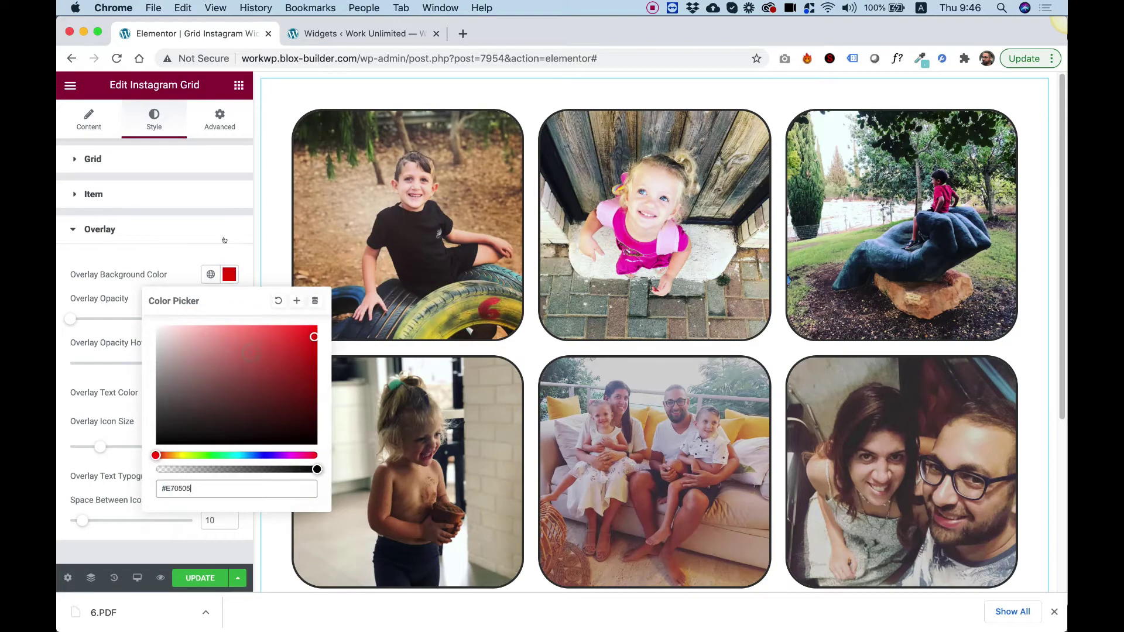
click(225, 240)
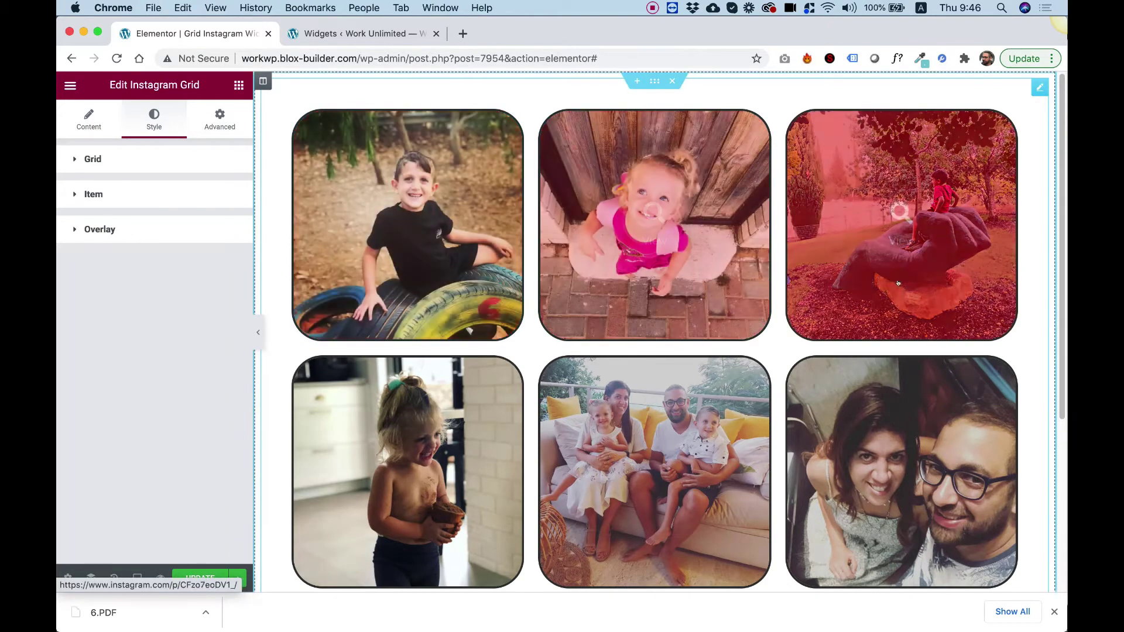
click(140, 233)
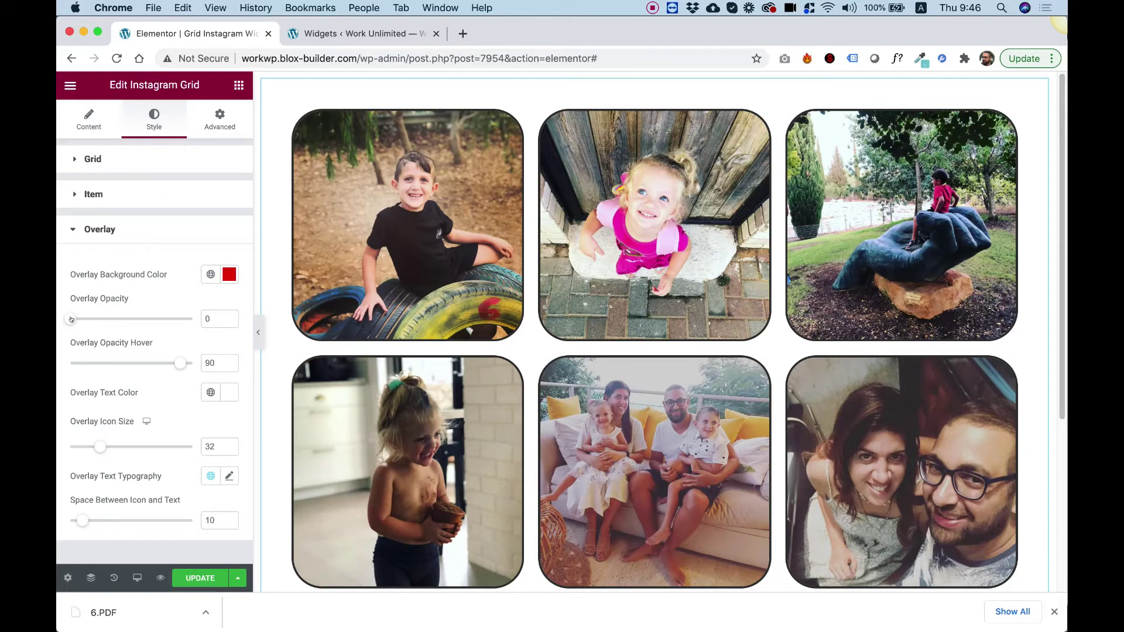
Set Overlay Opacity to about 12, Opacity Hover to 98, and the background colour to white
drag(92, 319, 123, 319)
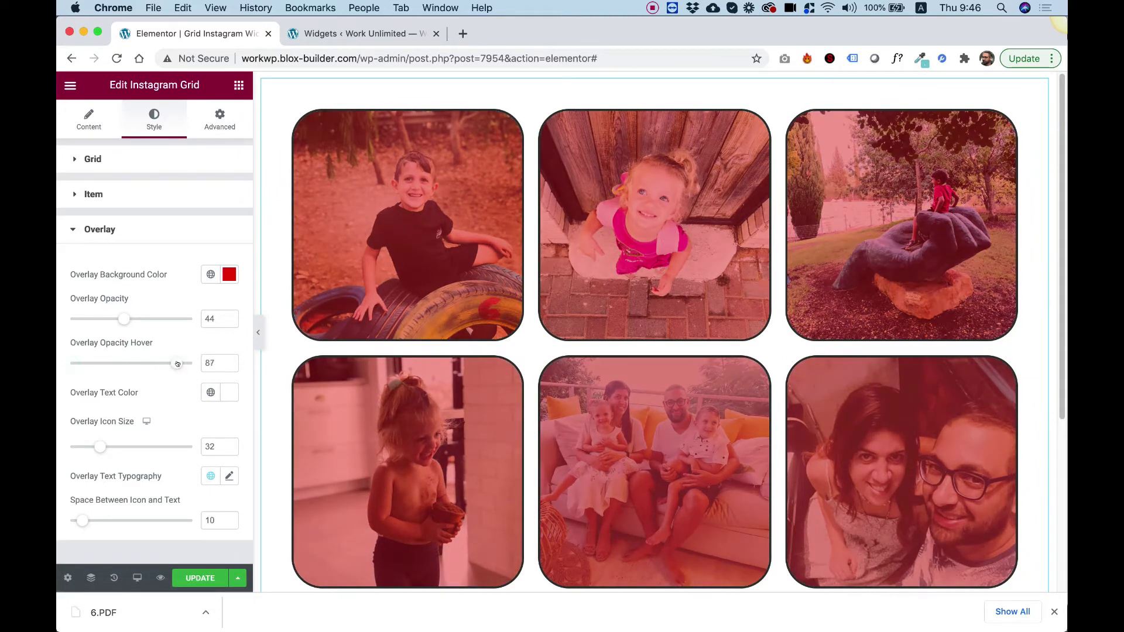
drag(187, 364, 190, 363)
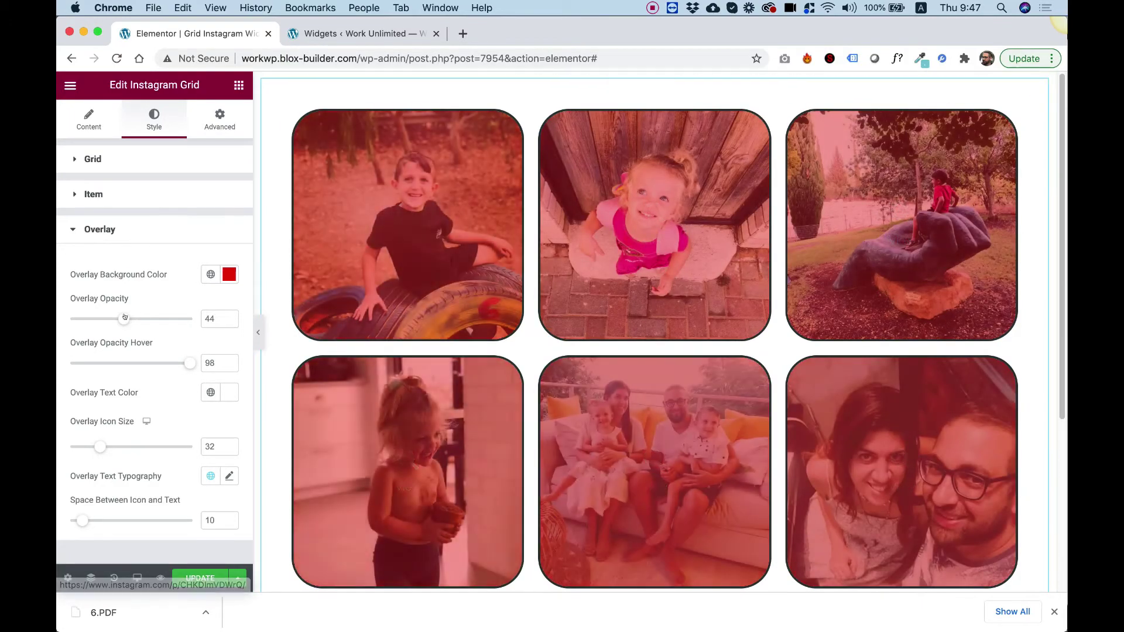
drag(98, 319, 79, 319)
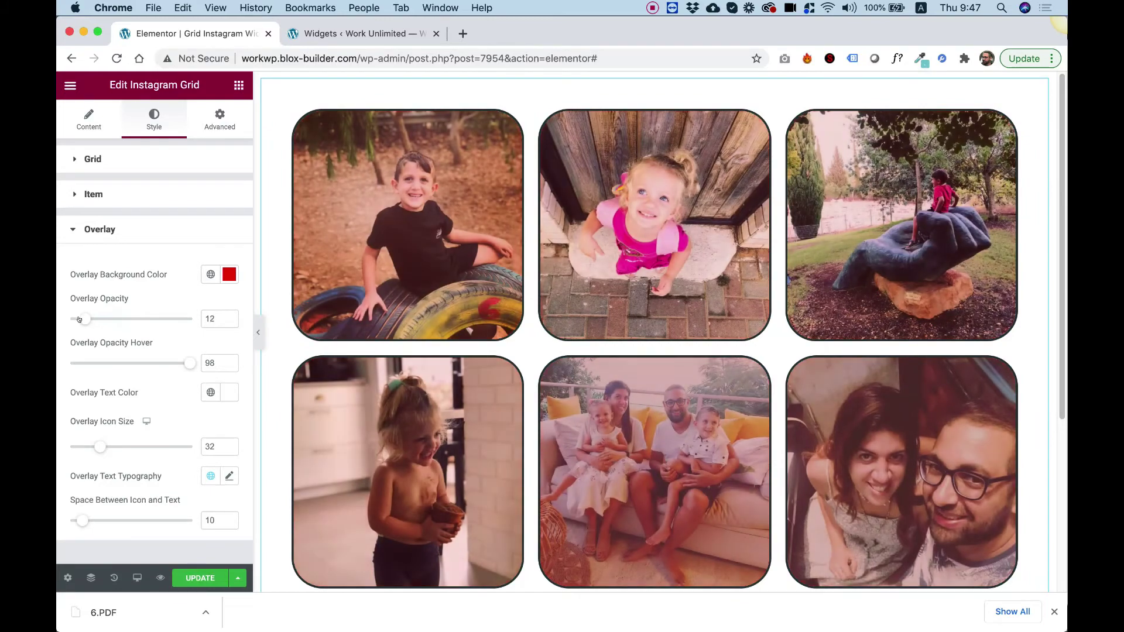
click(223, 275)
drag(220, 334, 102, 464)
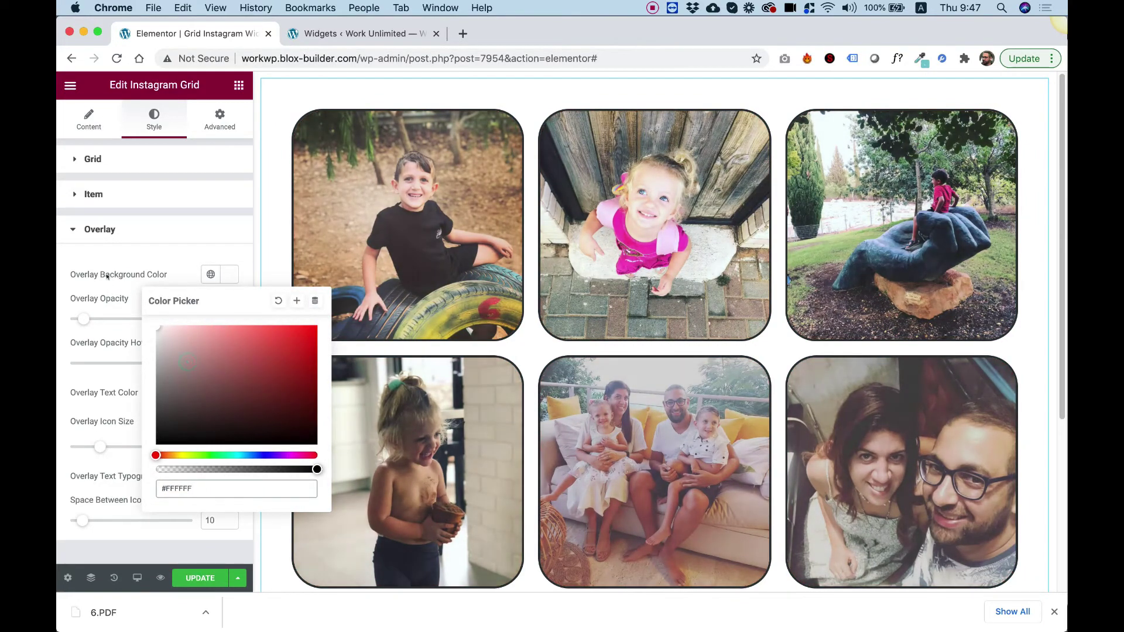
Change the Overlay Text Color to black (#000000)
click(328, 246)
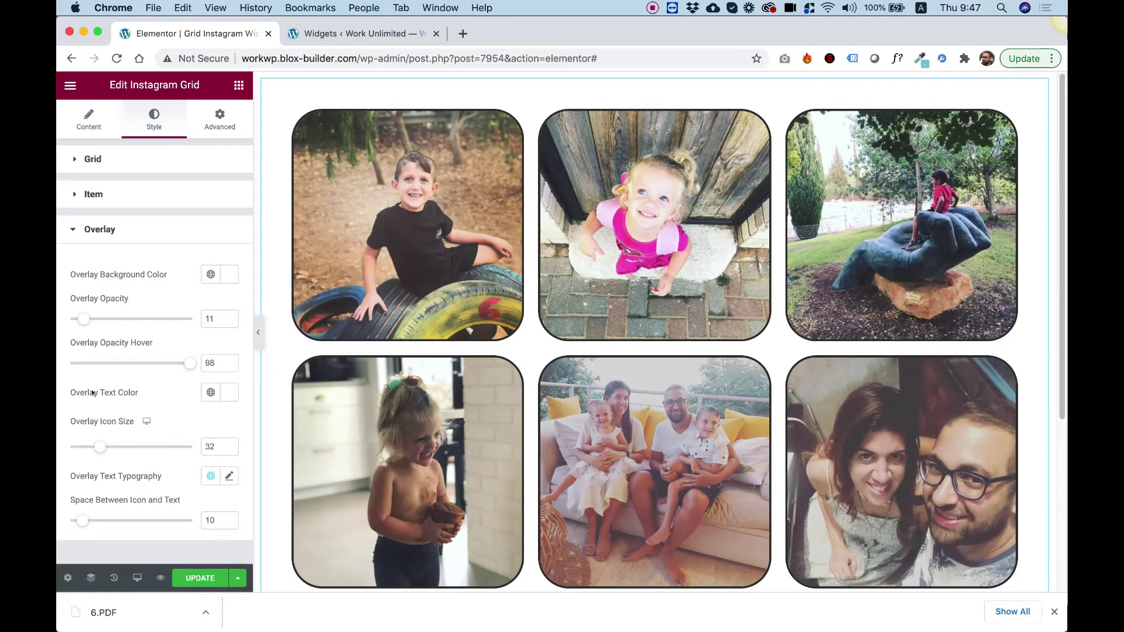
click(229, 392)
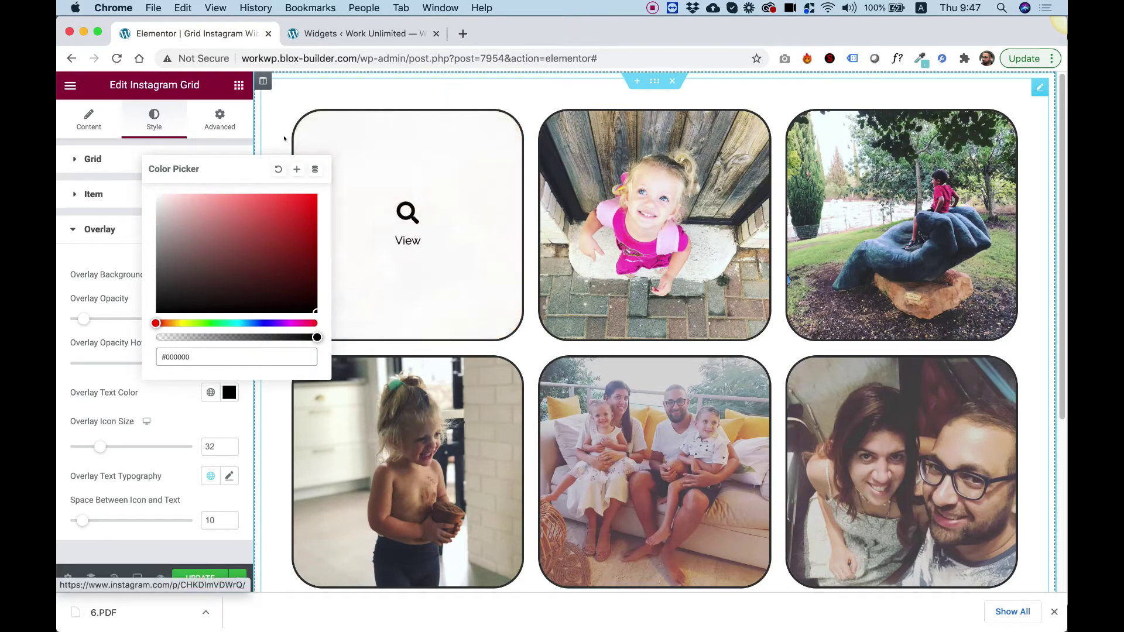
click(297, 193)
drag(258, 234, 316, 325)
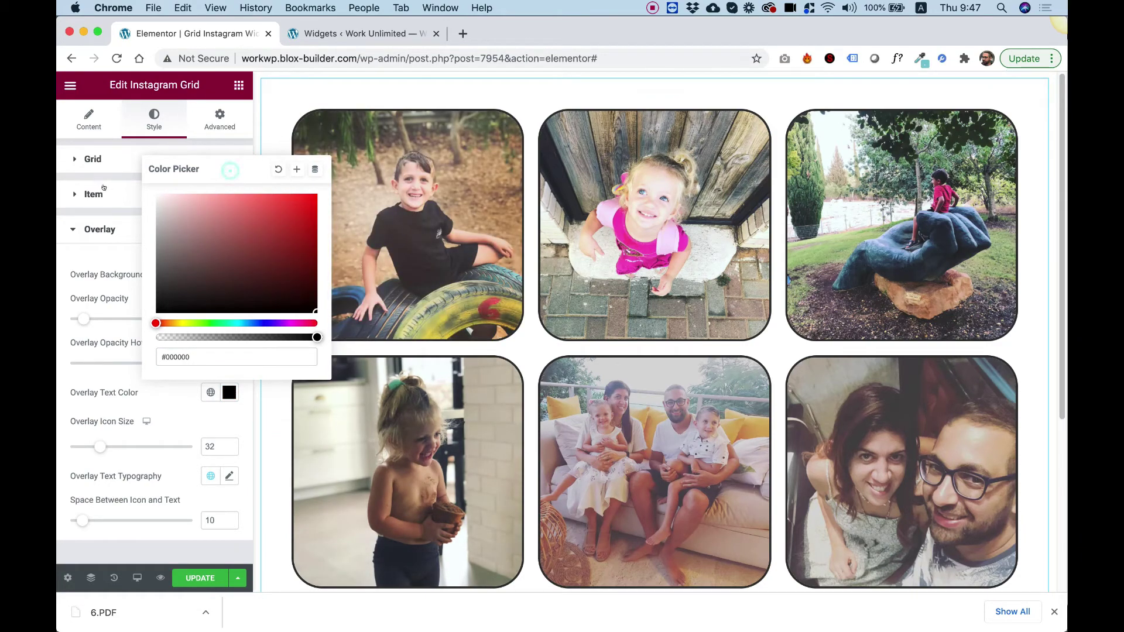
click(98, 215)
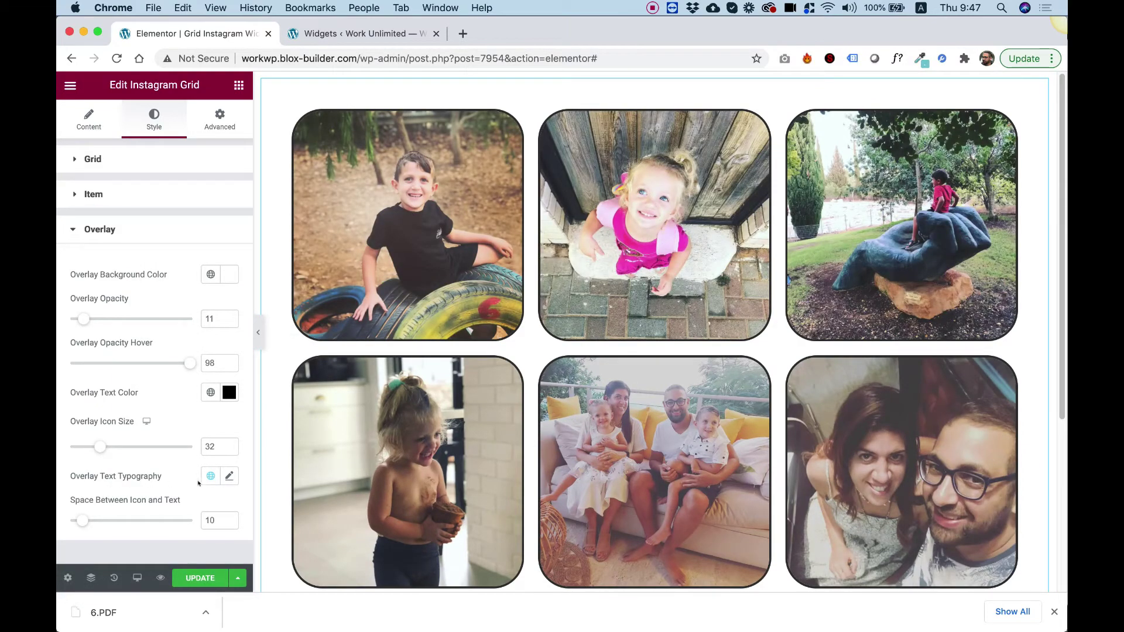
Set the Overlay Text typography size to 55
click(228, 477)
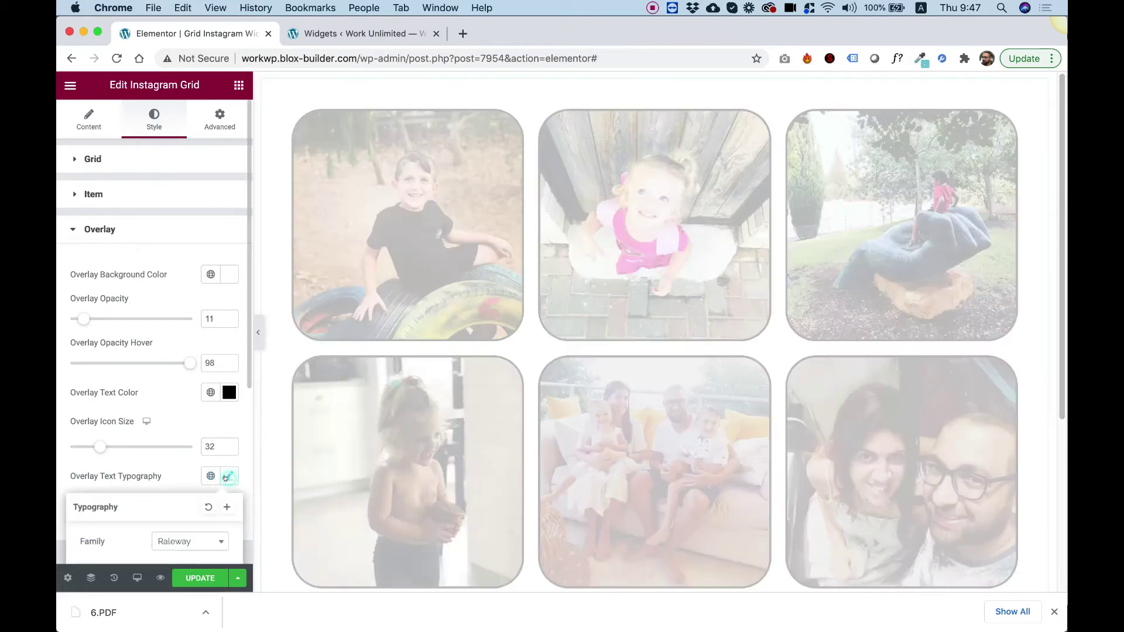
scroll(151, 508, down, 3)
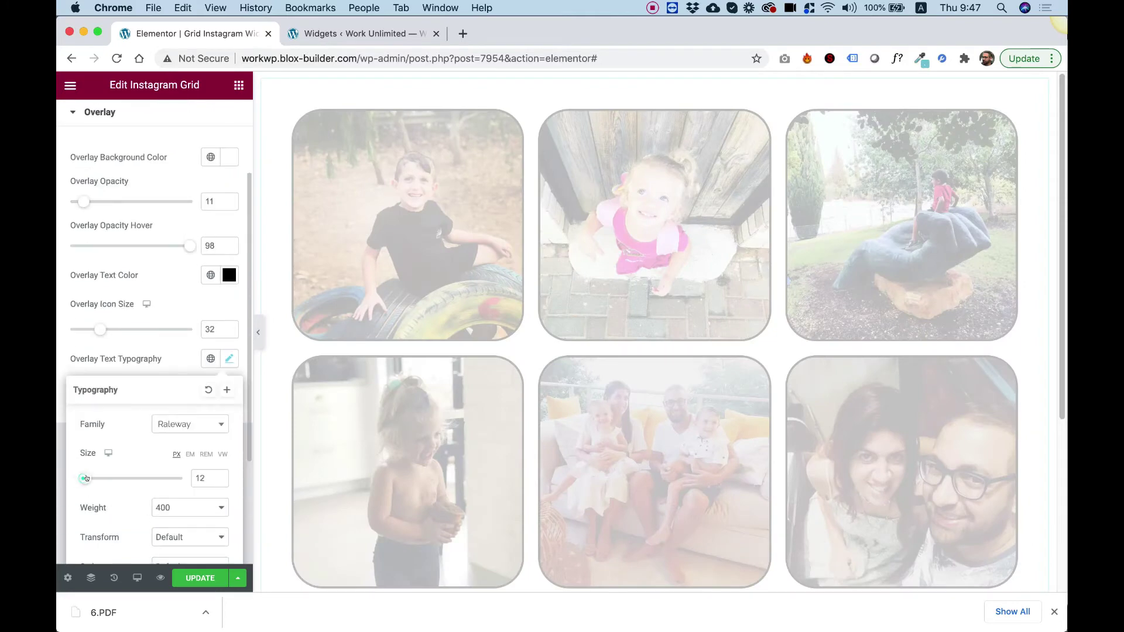
drag(86, 478, 105, 478)
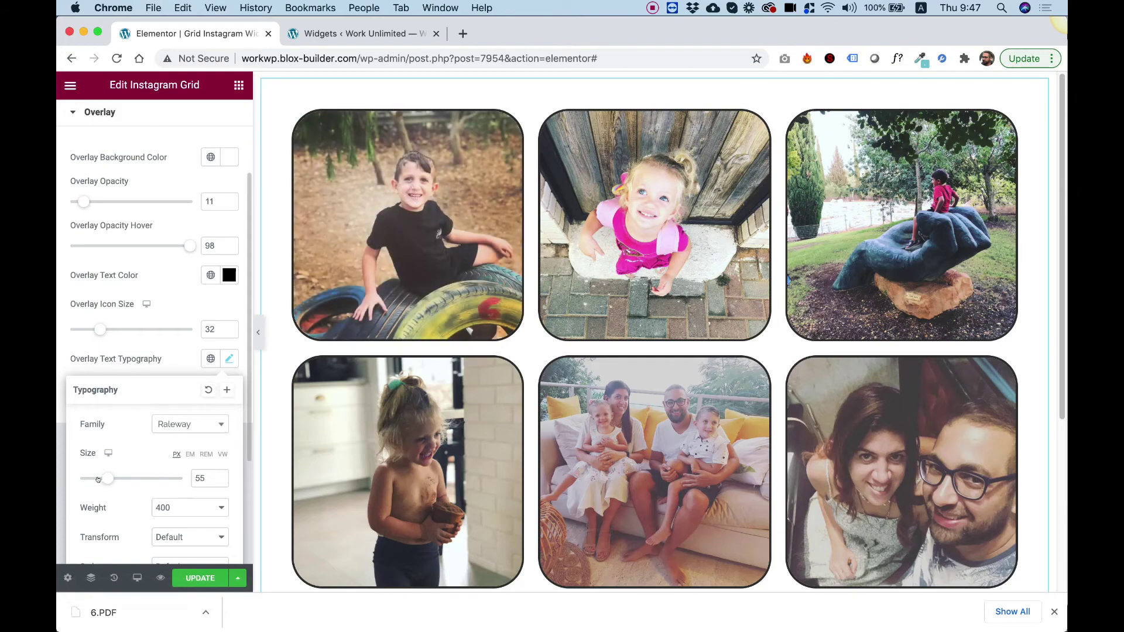
click(150, 354)
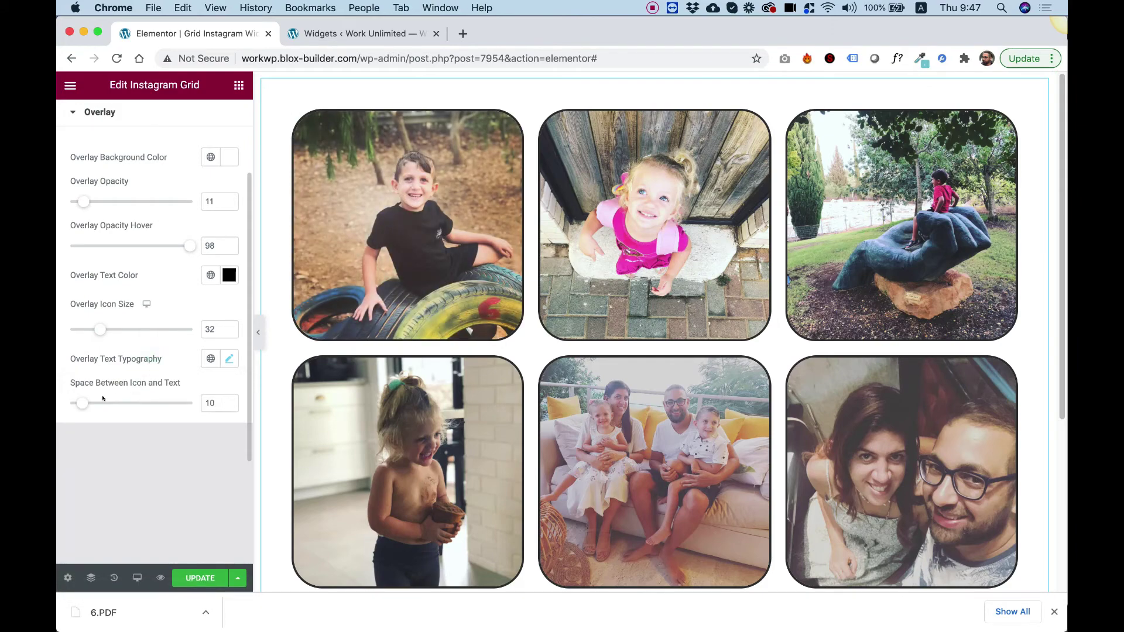
Set Overlay Icon Size to 45 and Space Between Icon and Text to 24
drag(101, 328, 111, 328)
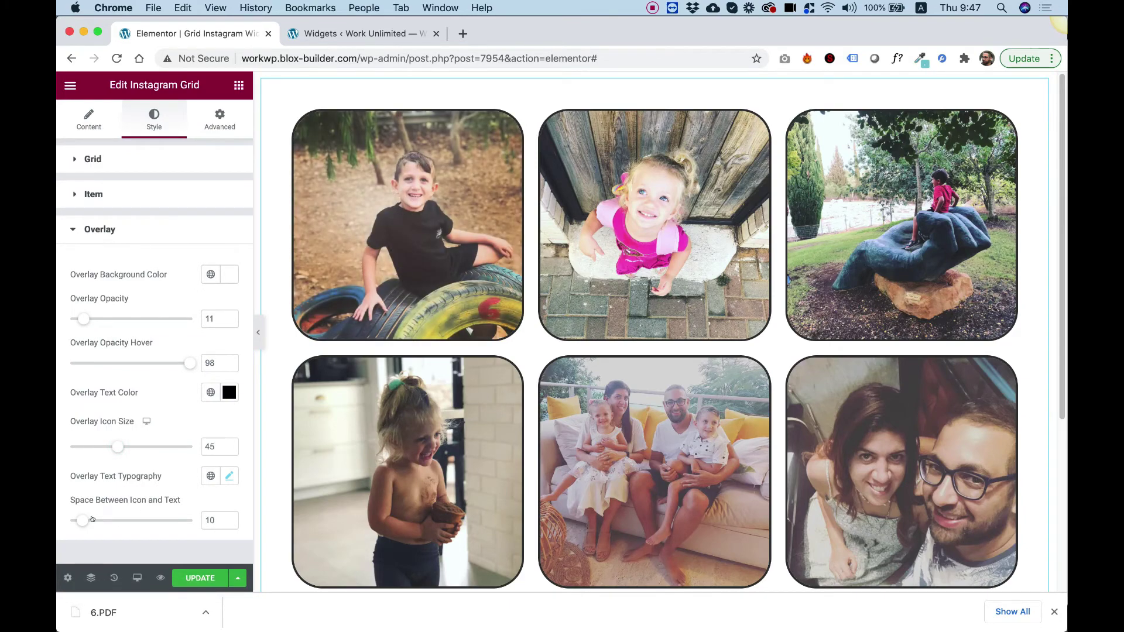
drag(79, 521, 100, 521)
mouse_move(414, 211)
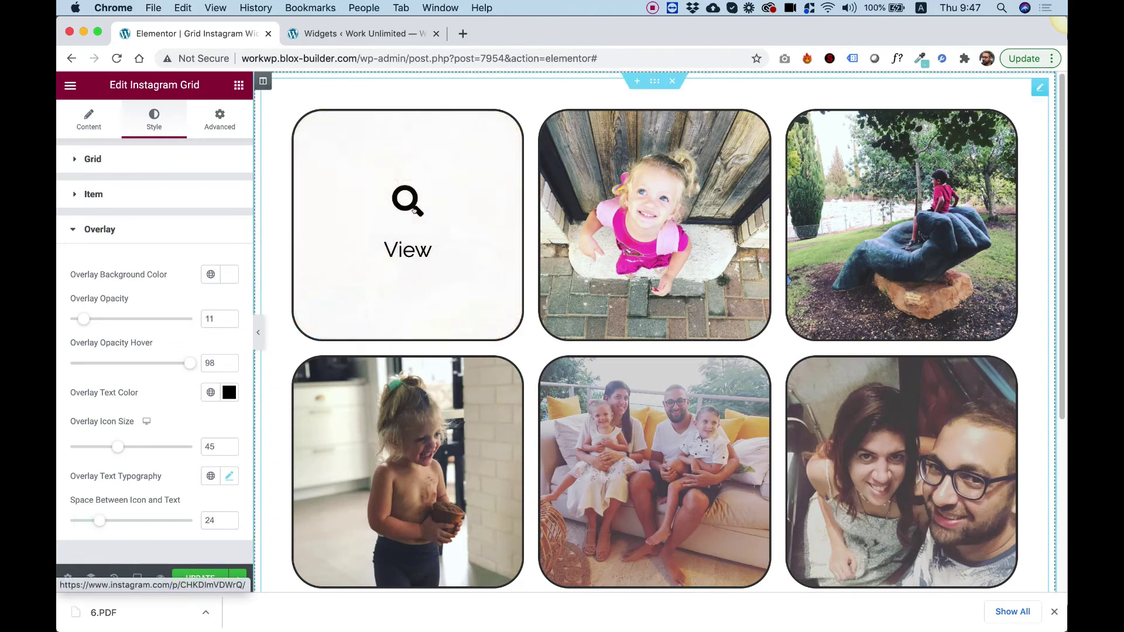